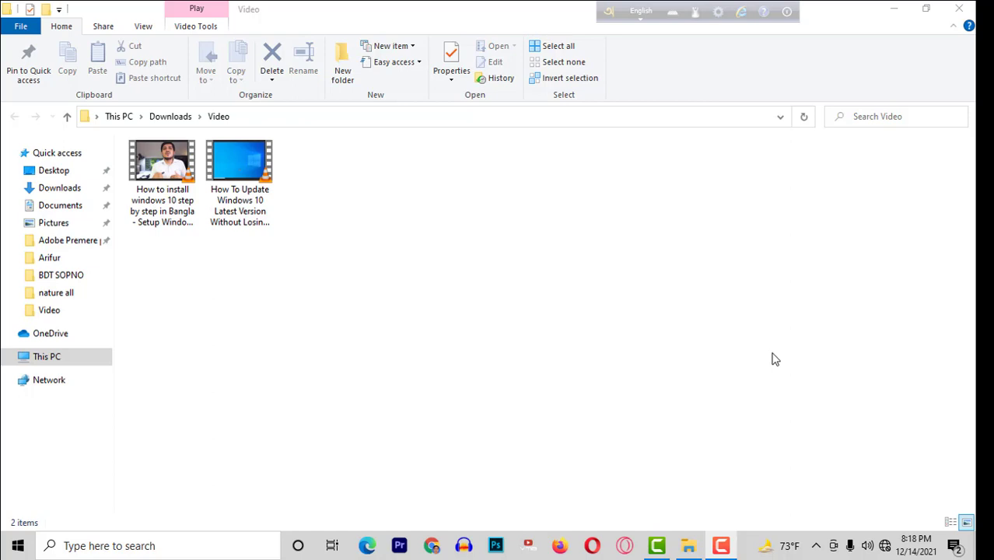
Launch Chrome and search for 'windows 10' from the suggestion for 'win'.
click(432, 546)
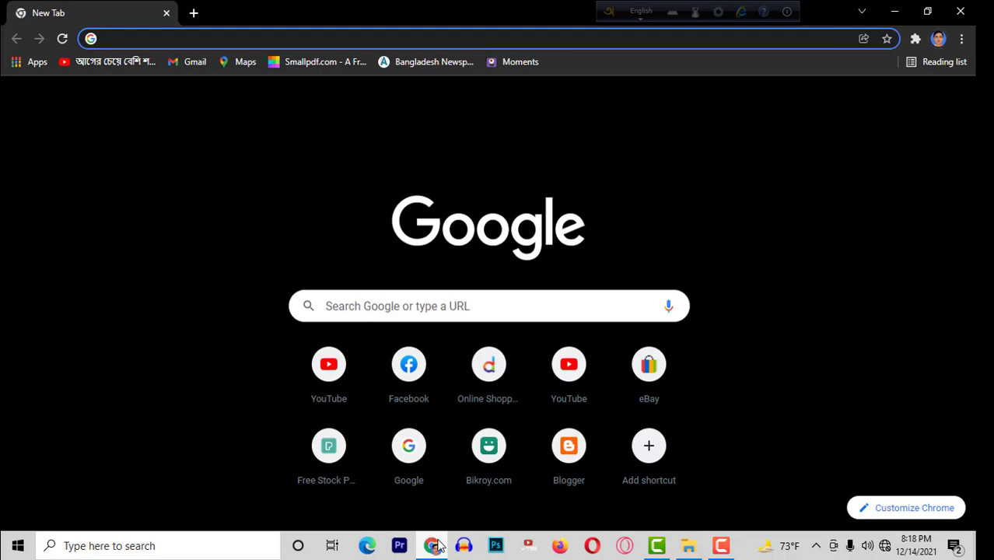
text(win)
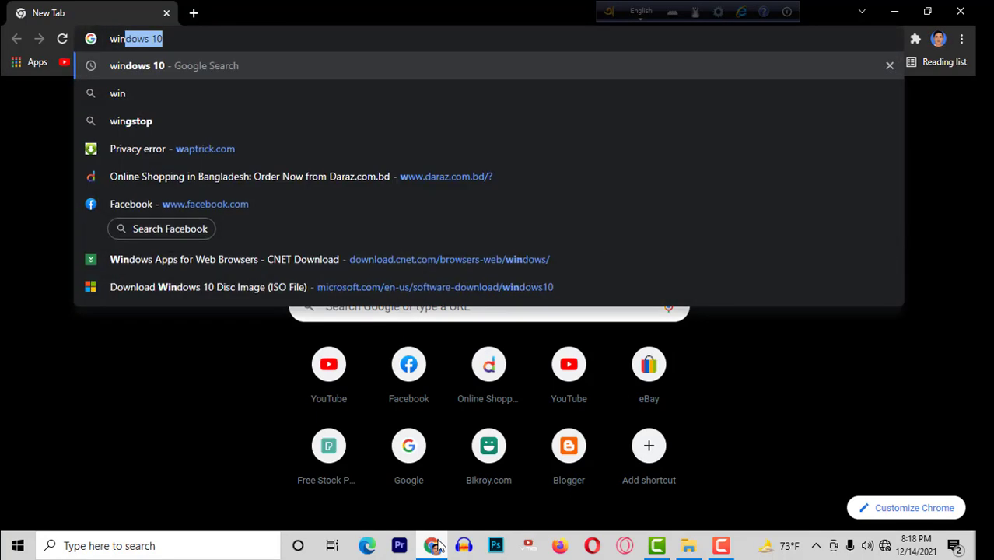
key(Return)
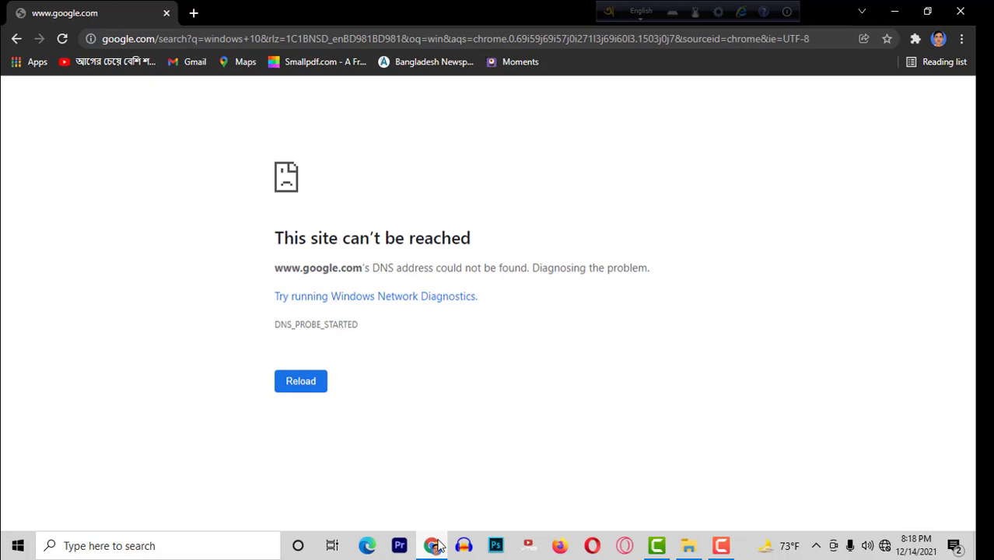
Dial Broadband Connection from Network & Internet settings with its user name and password, then return to Chrome.
click(886, 542)
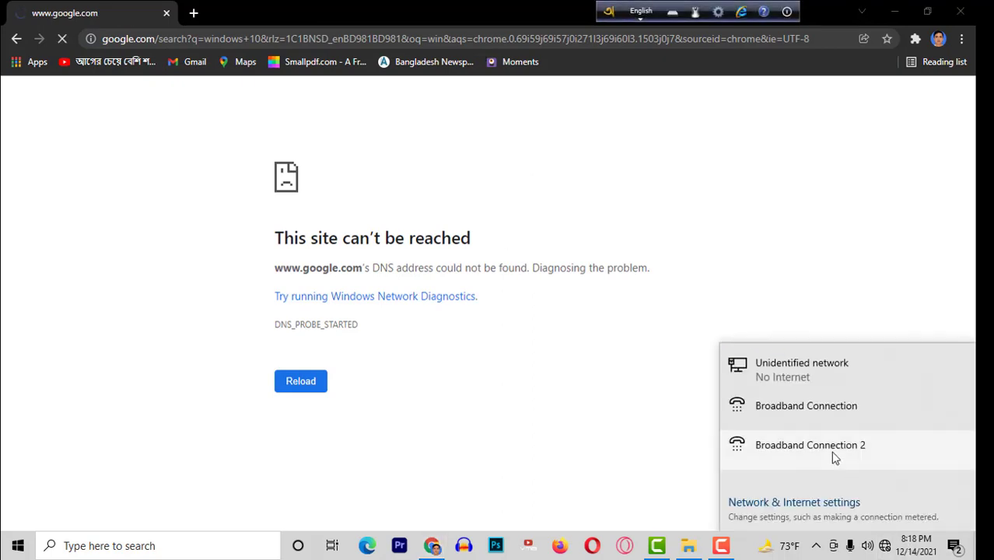
click(806, 408)
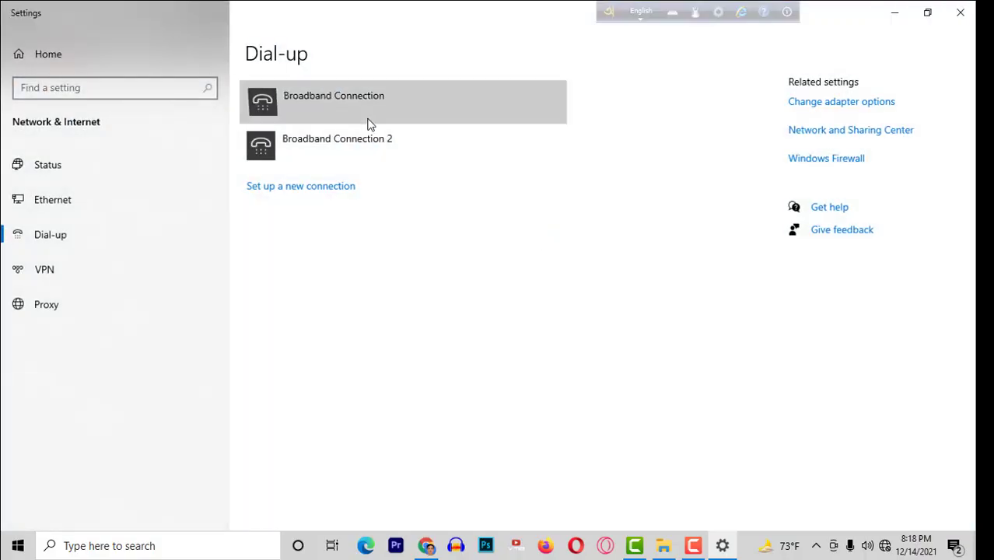
click(368, 121)
click(371, 149)
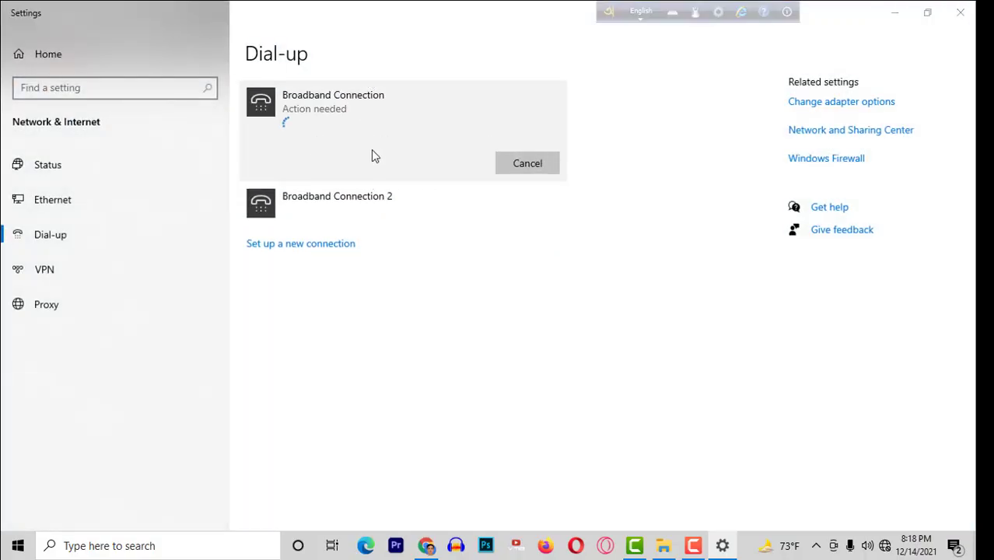
text(576)
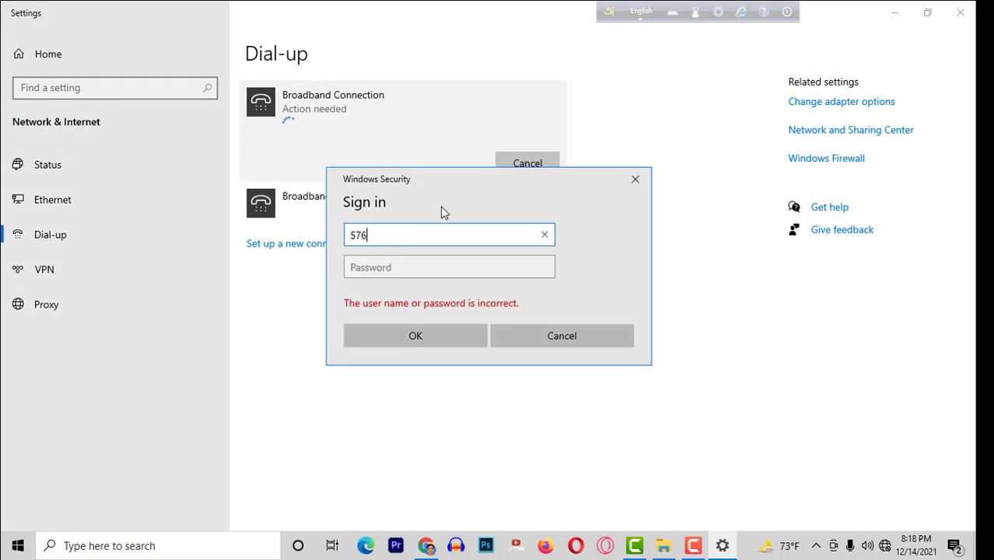
text(140)
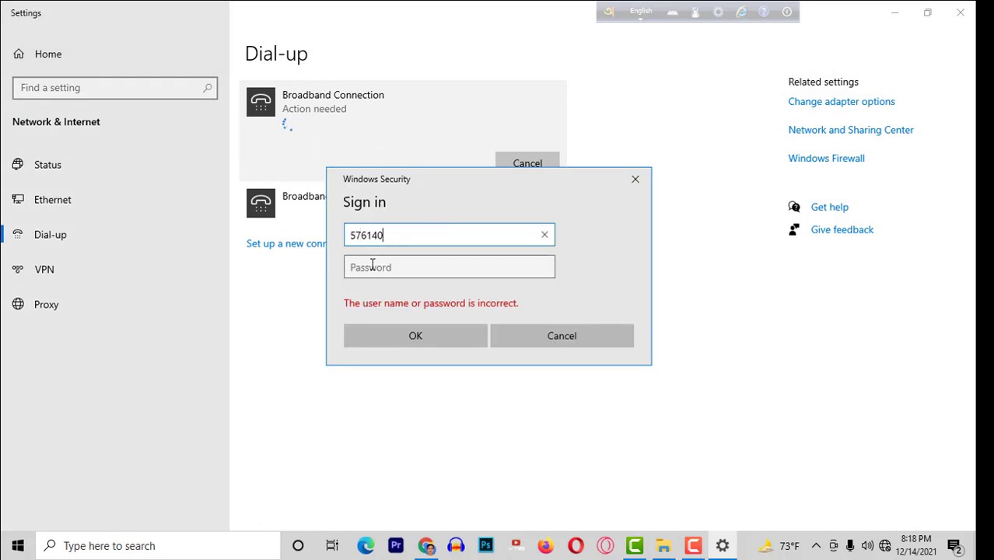
click(371, 264)
text(•)
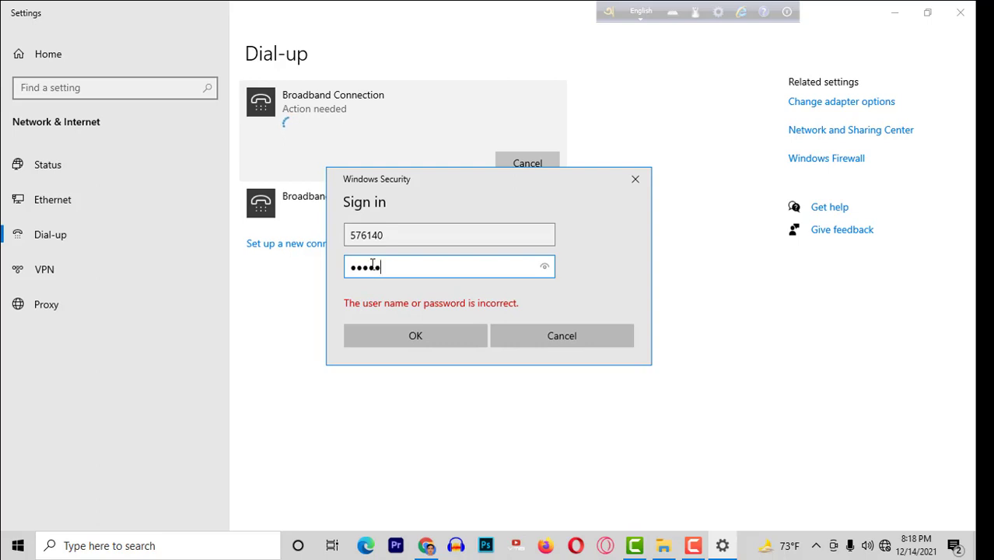
click(448, 339)
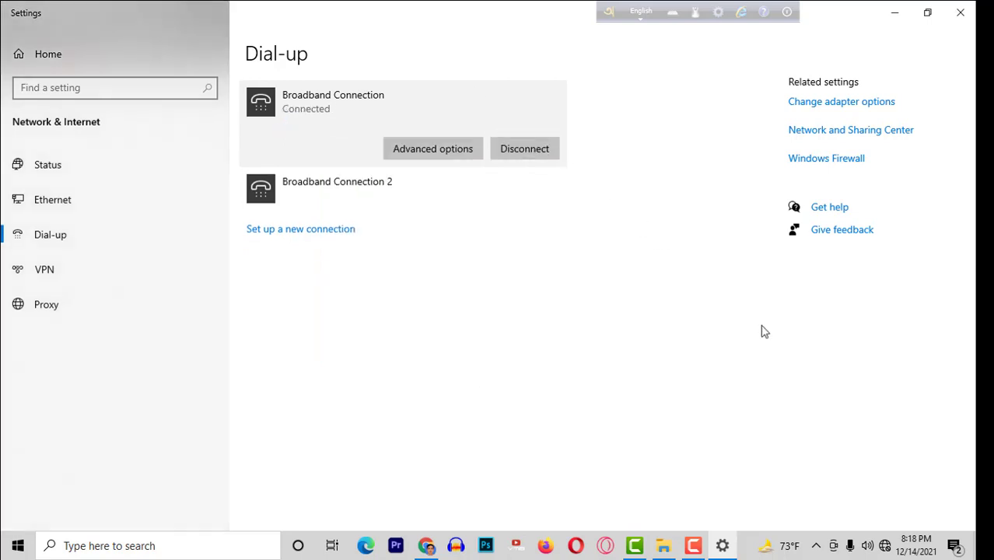
click(428, 545)
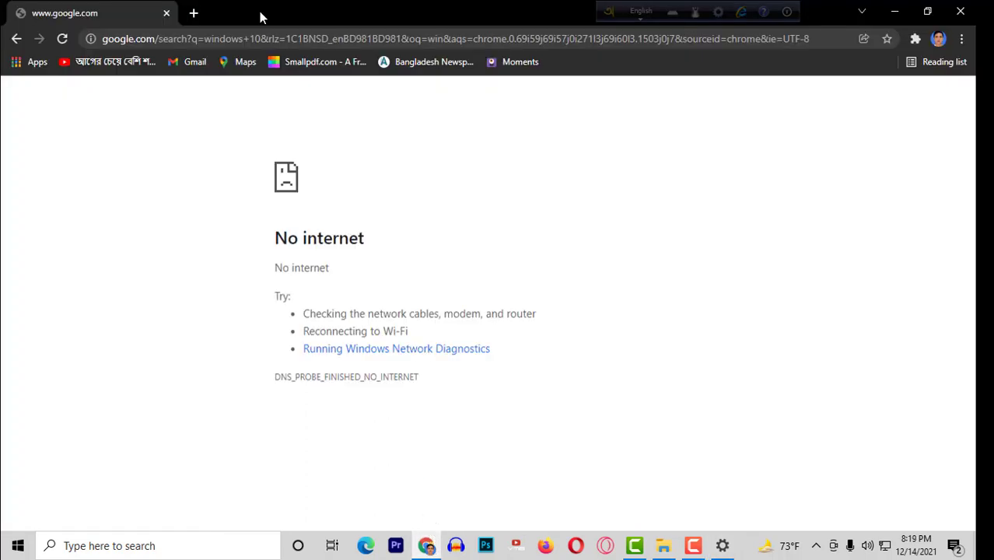
Reload the windows 10 search and open the first Microsoft result in a new tab.
click(63, 38)
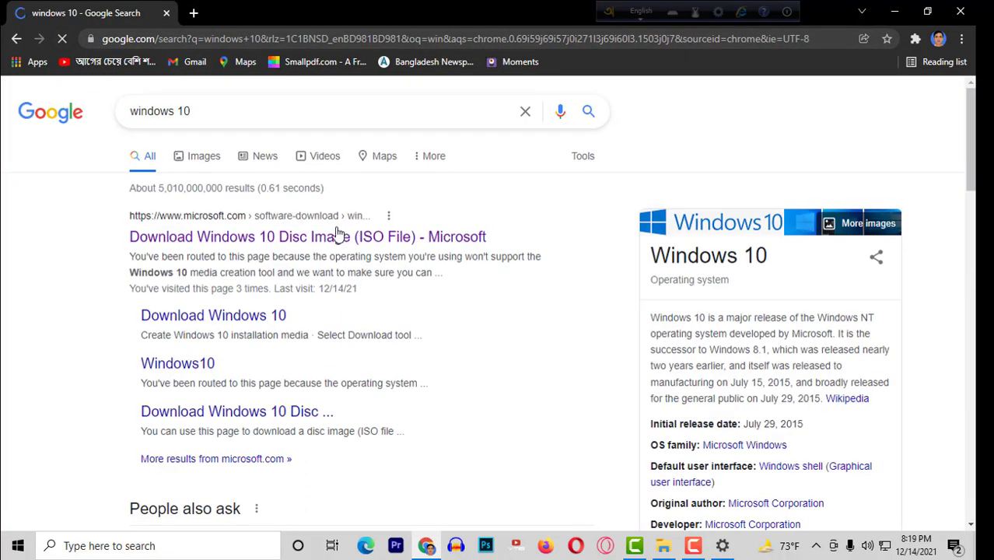
right_click(337, 236)
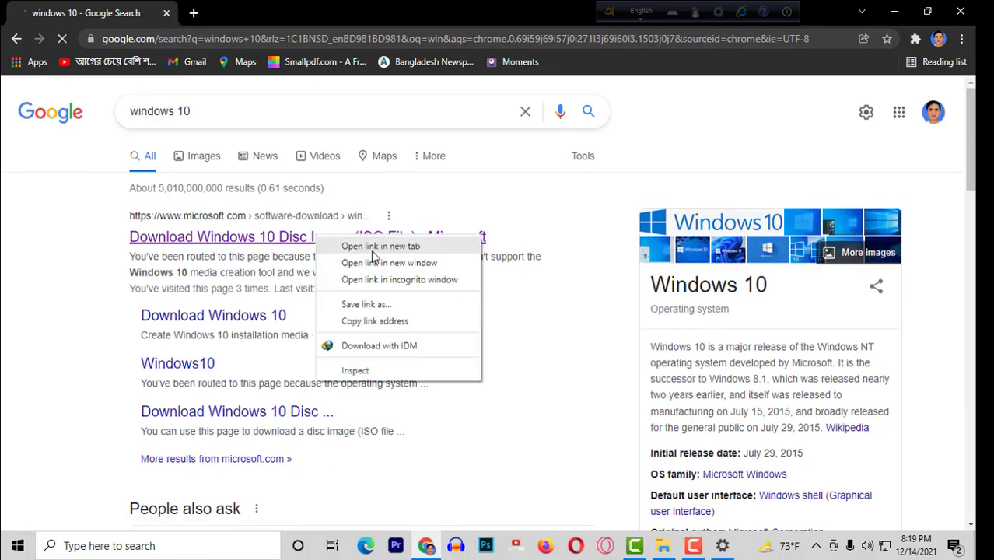
click(371, 248)
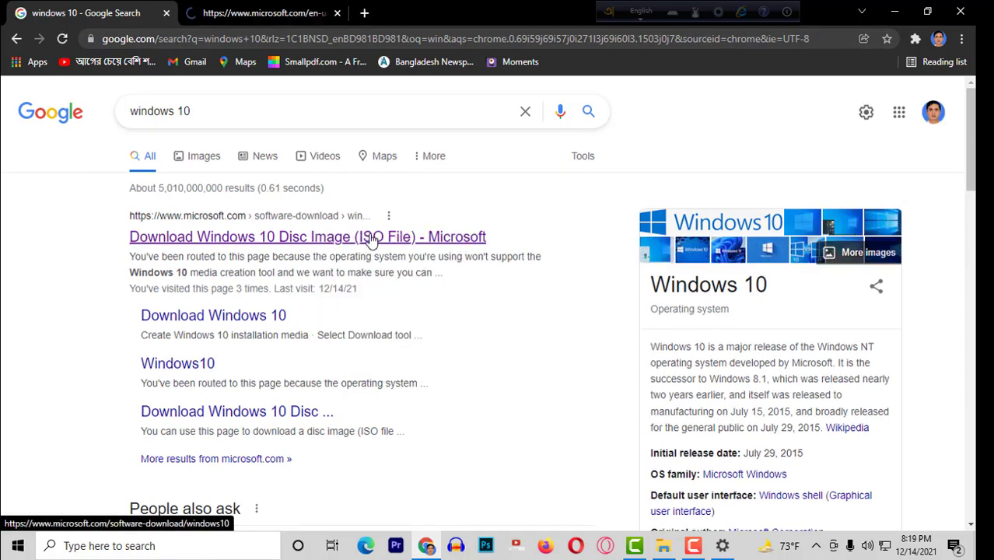
click(371, 237)
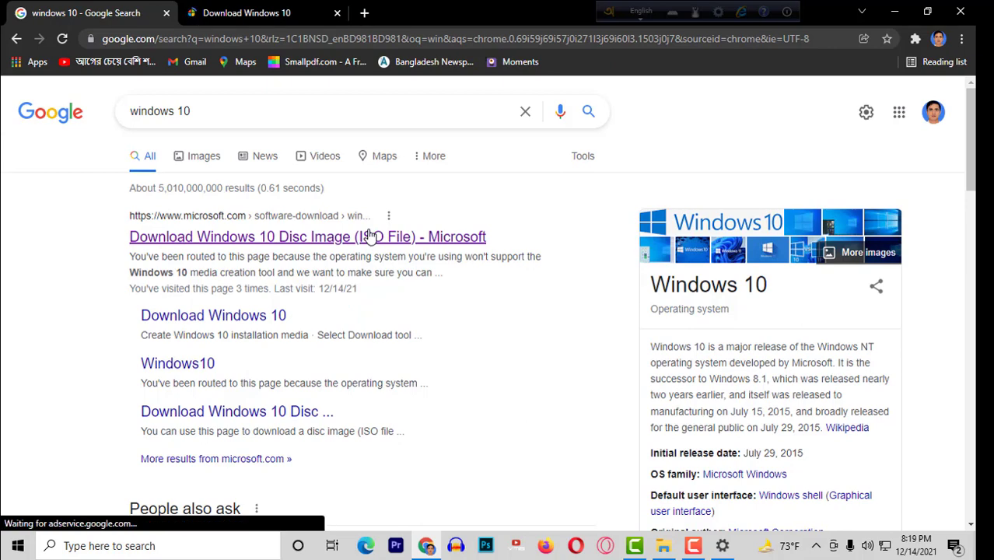
click(269, 13)
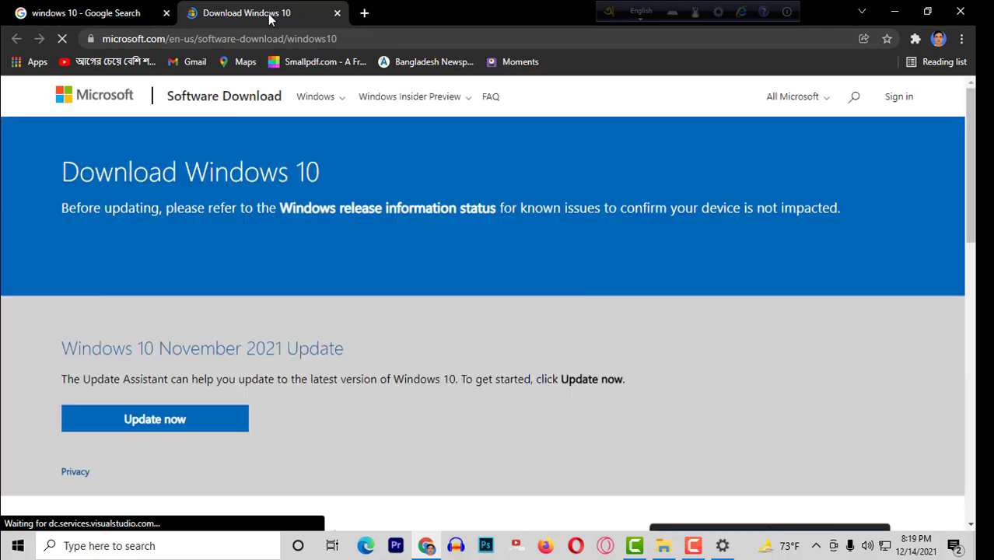
scroll(291, 352, down, 1)
scroll(289, 346, down, 3)
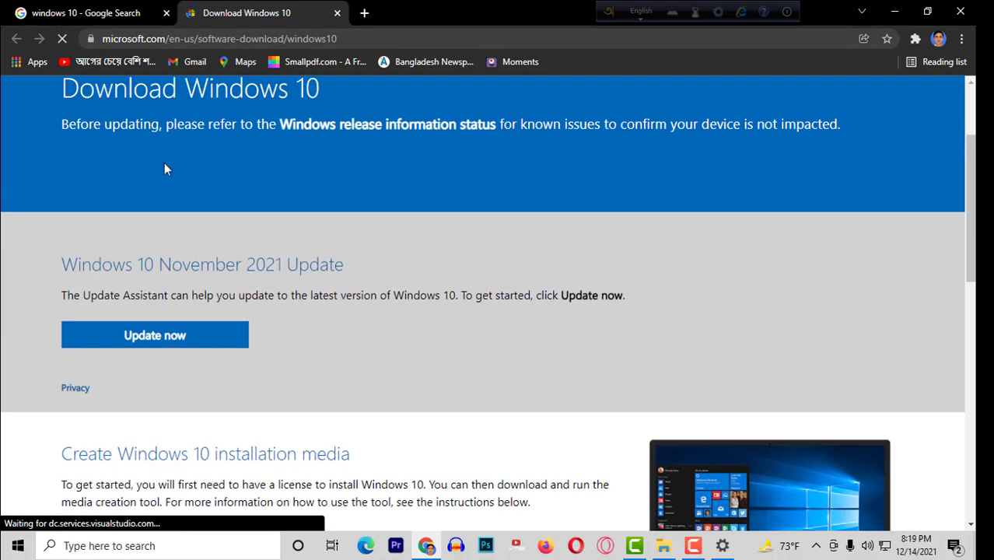
scroll(249, 194, up, 4)
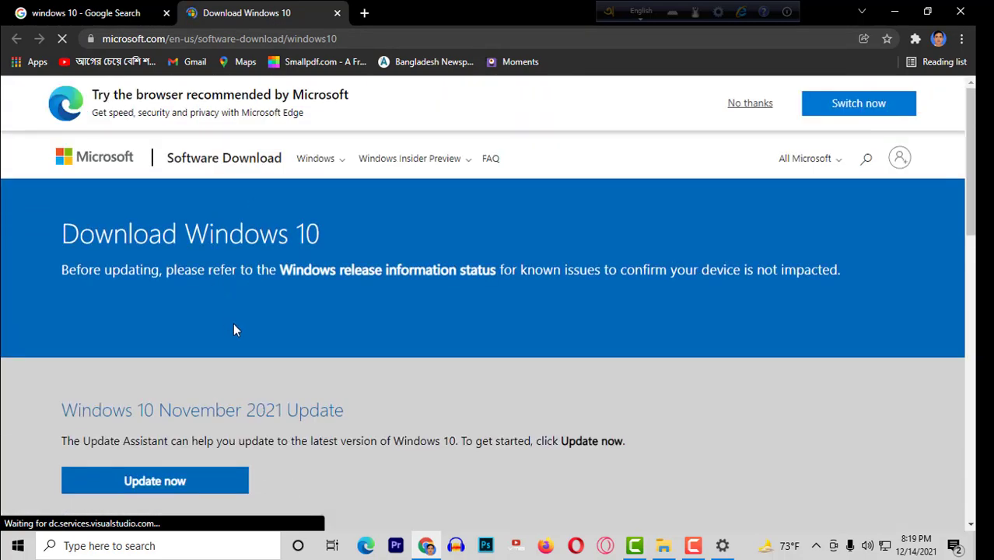
scroll(225, 332, down, 1)
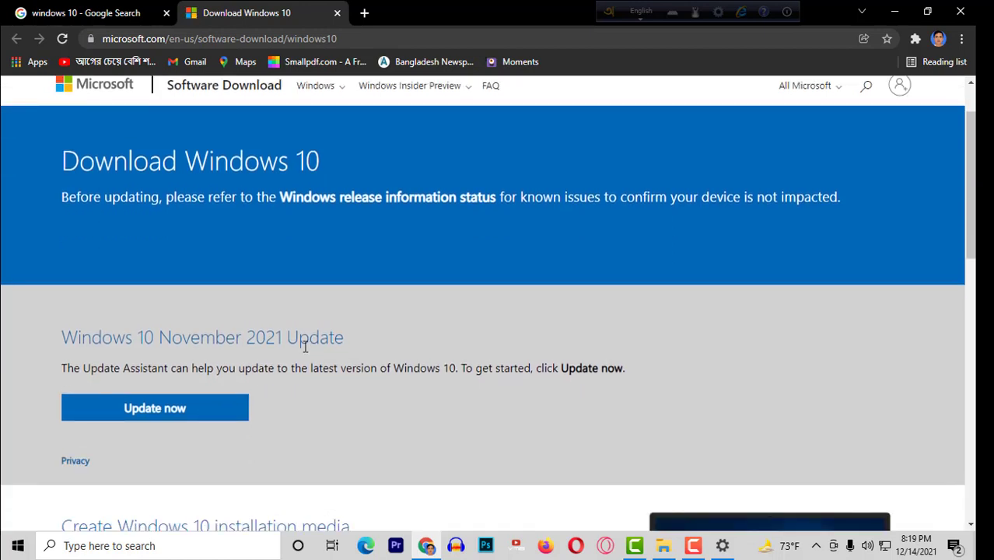
scroll(304, 346, up, 1)
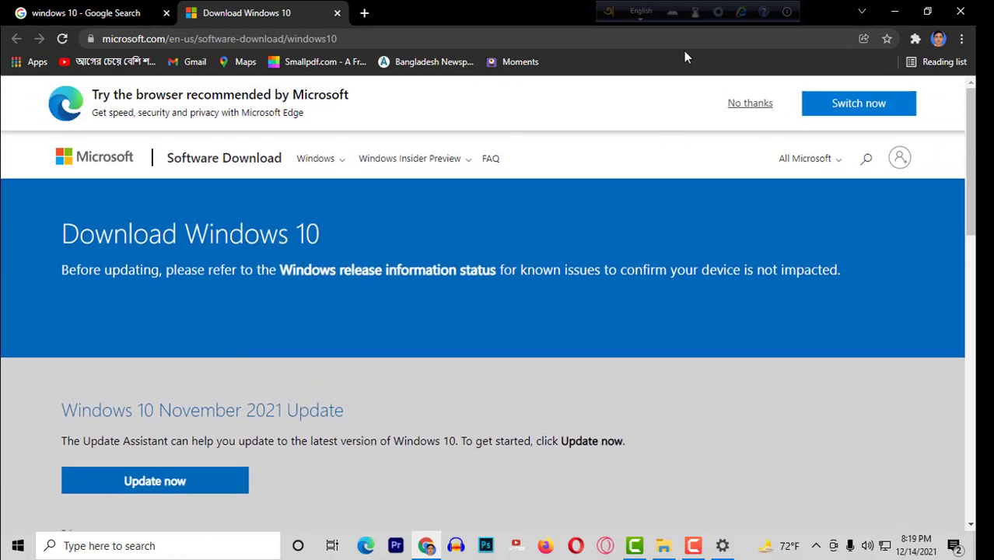
Open Developer tools from More tools, enable the device toolbar, and reload the page.
click(961, 40)
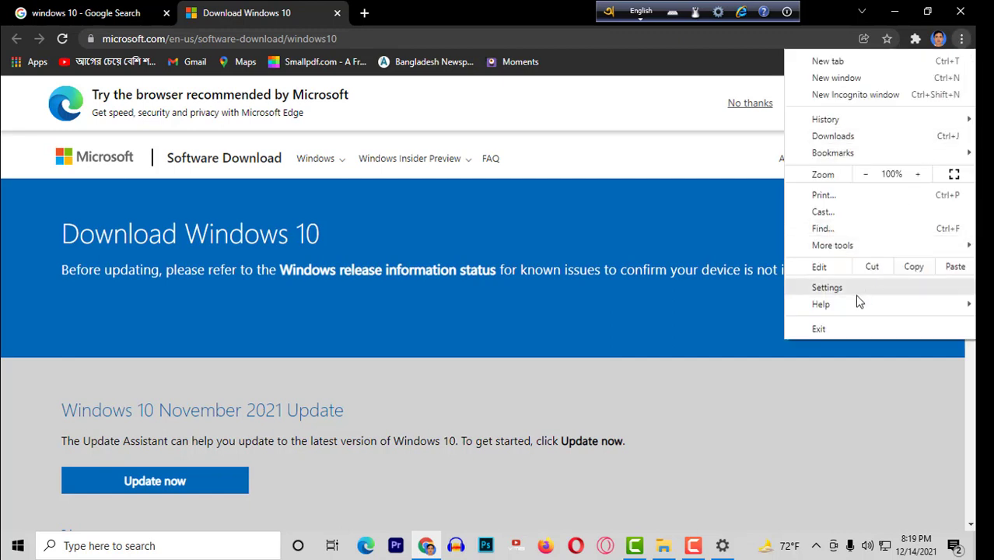
mouse_move(827, 252)
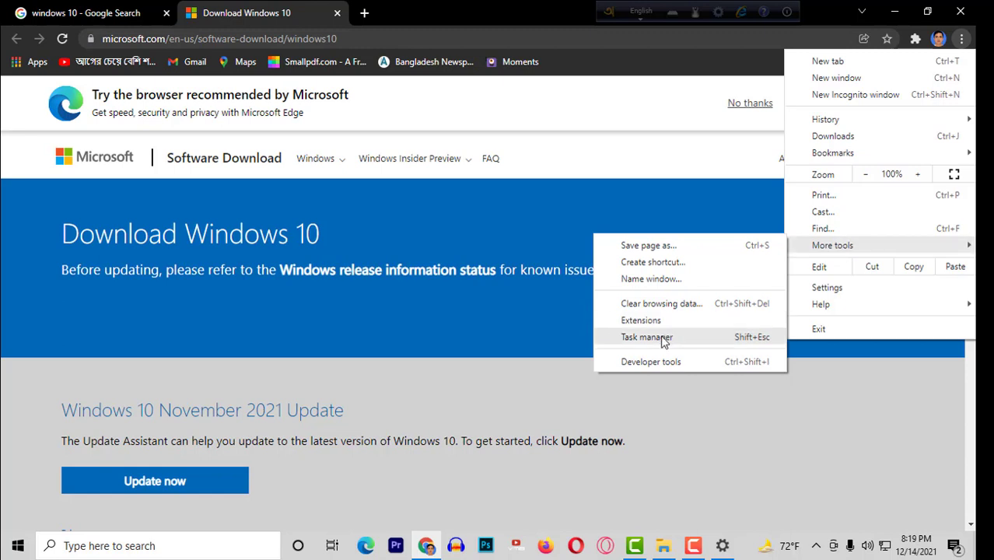
click(644, 362)
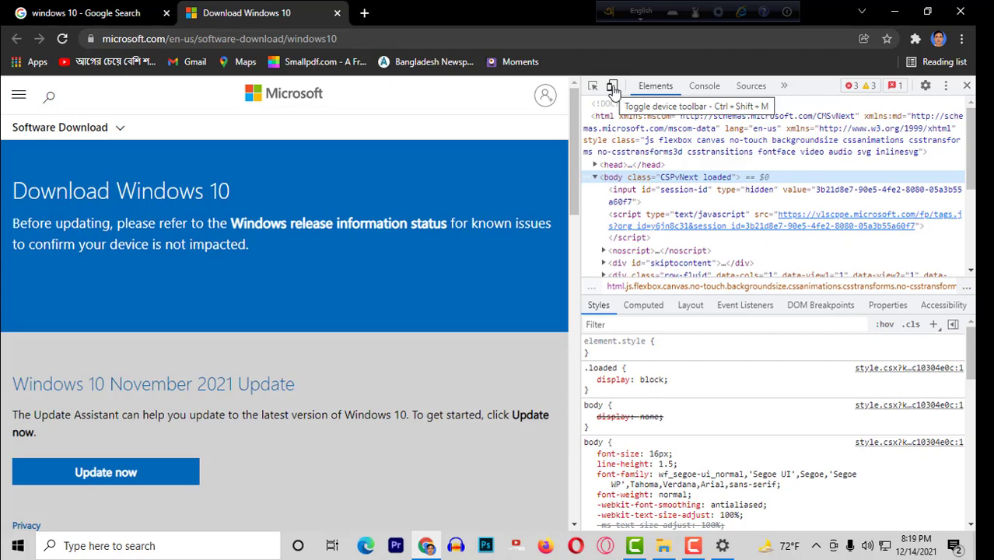
click(614, 90)
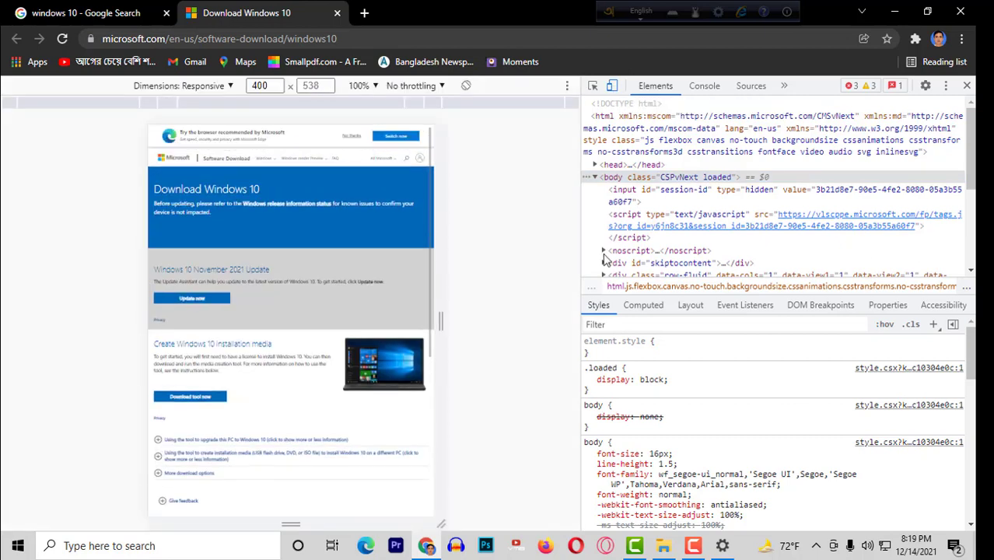
click(62, 40)
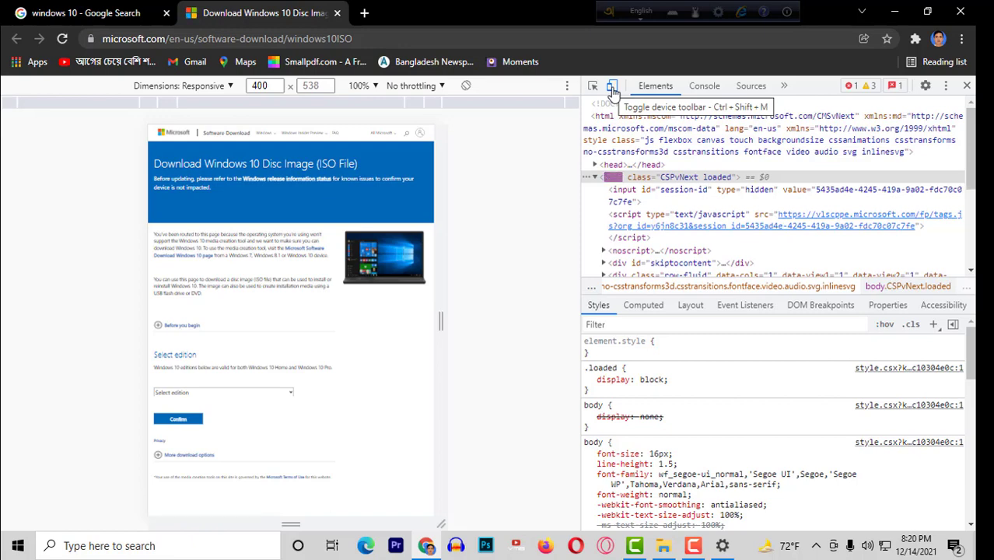
Turn device emulation off, then select and confirm the Windows 10 edition.
click(613, 88)
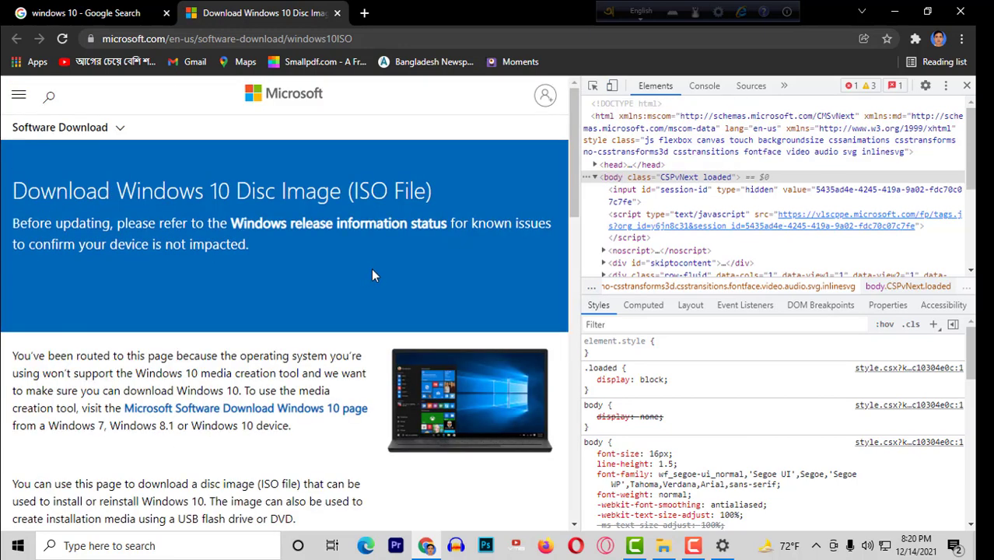
scroll(371, 269, down, 2)
scroll(350, 268, down, 4)
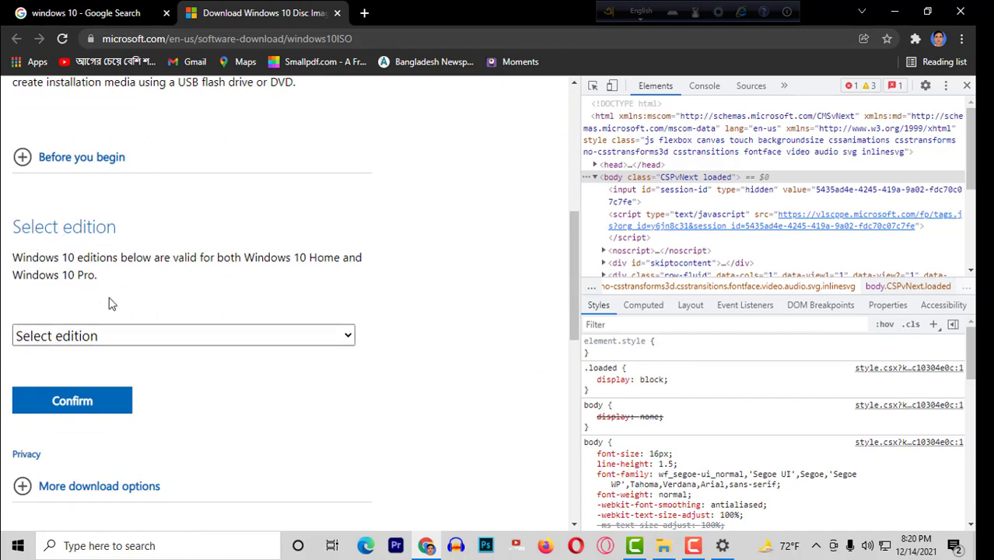
scroll(149, 282, down, 1)
click(146, 269)
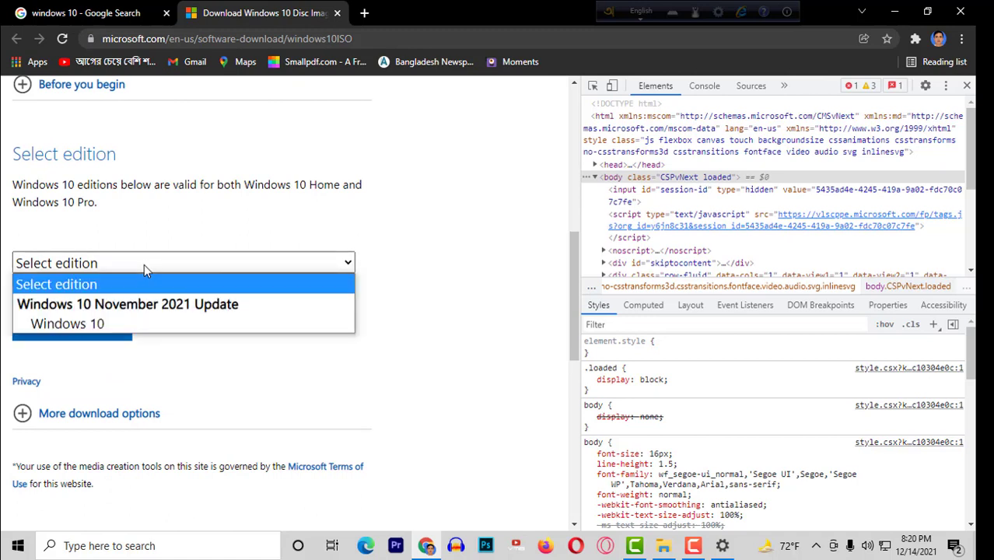
click(89, 322)
scroll(167, 313, down, 1)
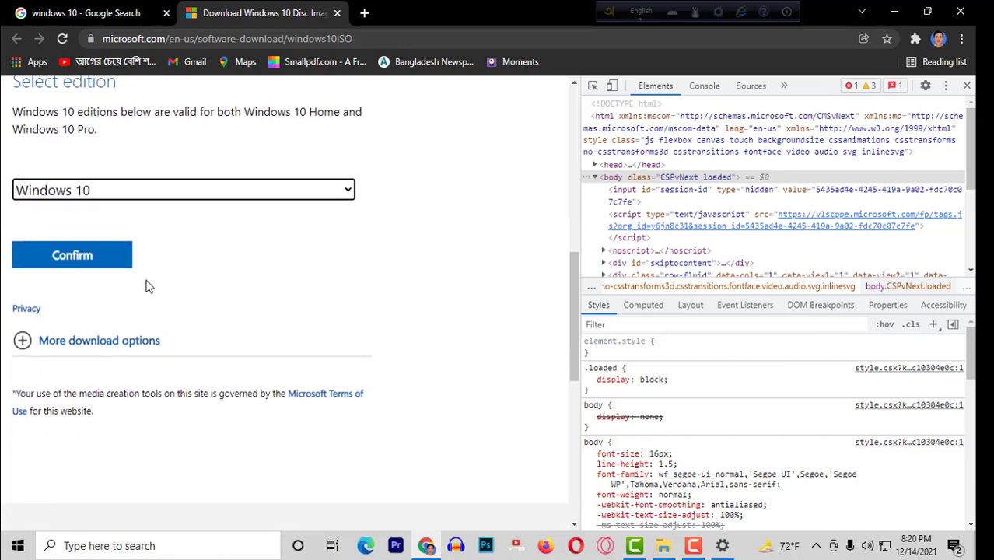
click(91, 266)
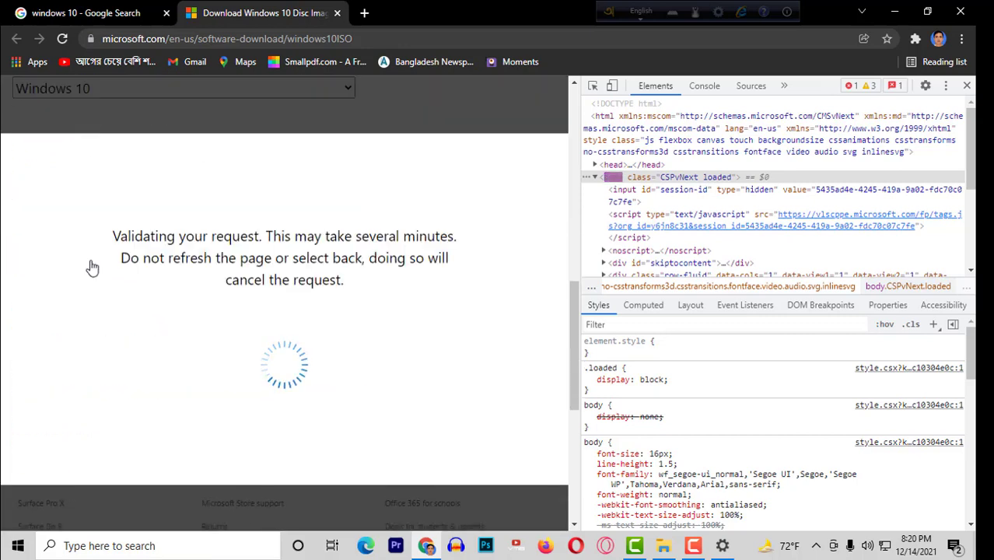
Choose English as the product language and confirm it.
scroll(188, 288, down, 1)
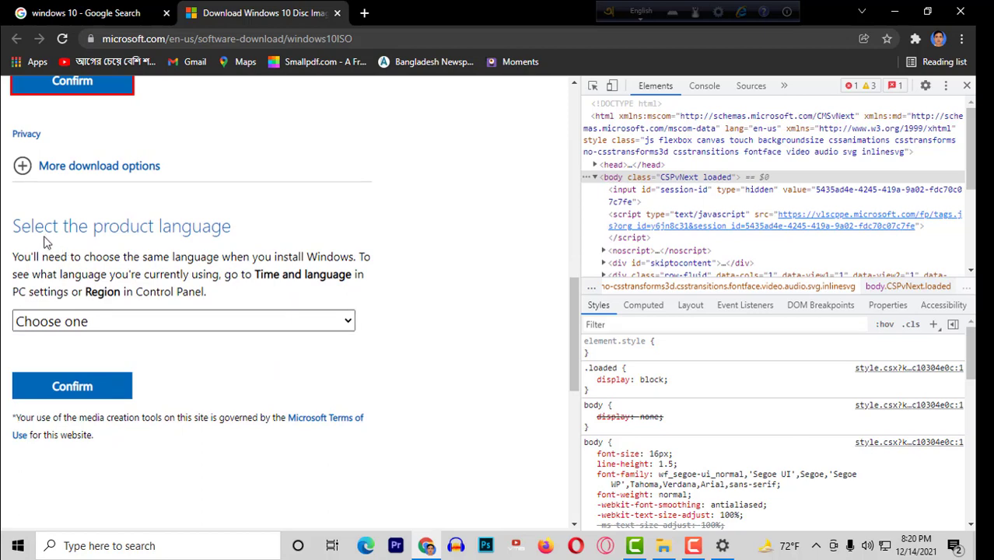
click(150, 330)
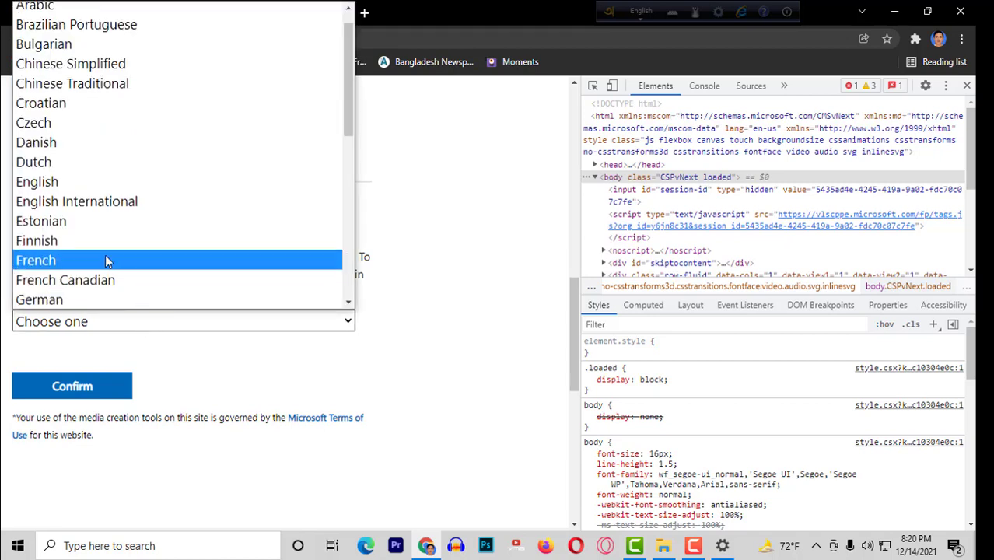
click(66, 185)
scroll(127, 291, down, 1)
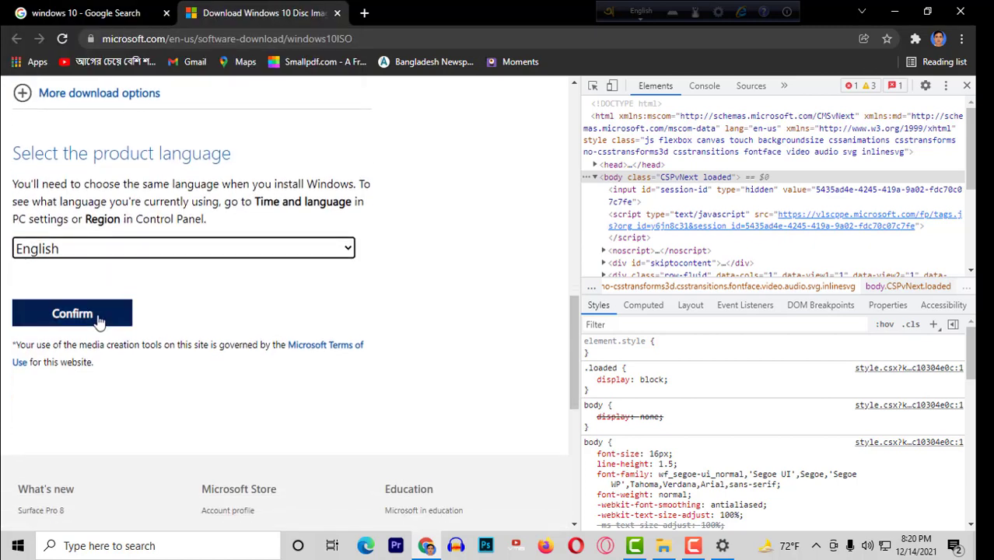
click(100, 323)
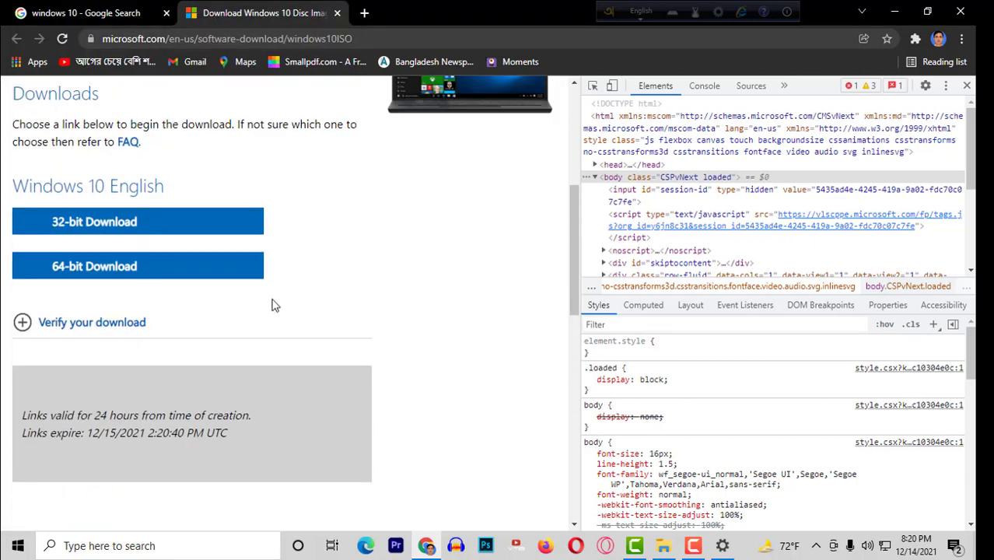
Request the 64-bit Download and cancel both IDM save dialogs so nothing downloads.
click(214, 282)
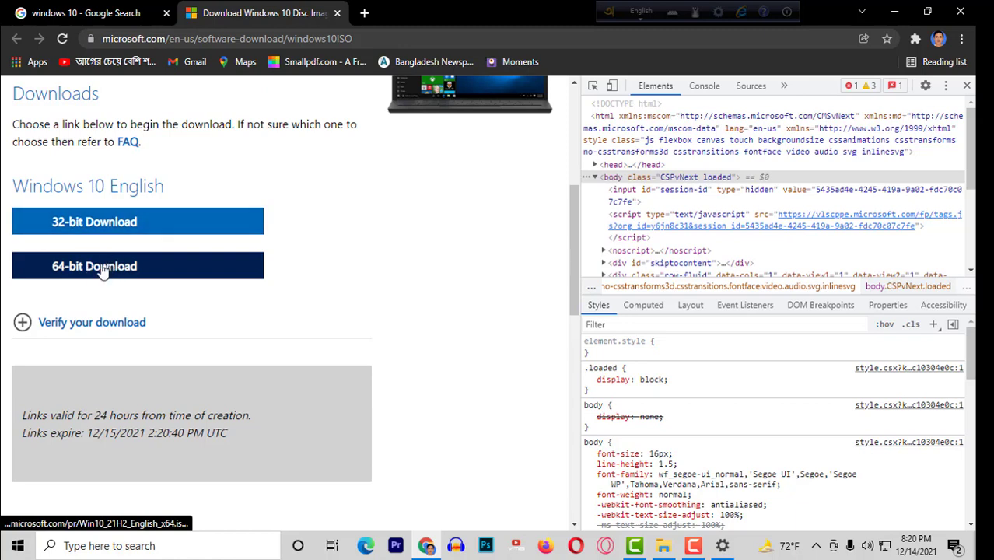
scroll(97, 265, down, 1)
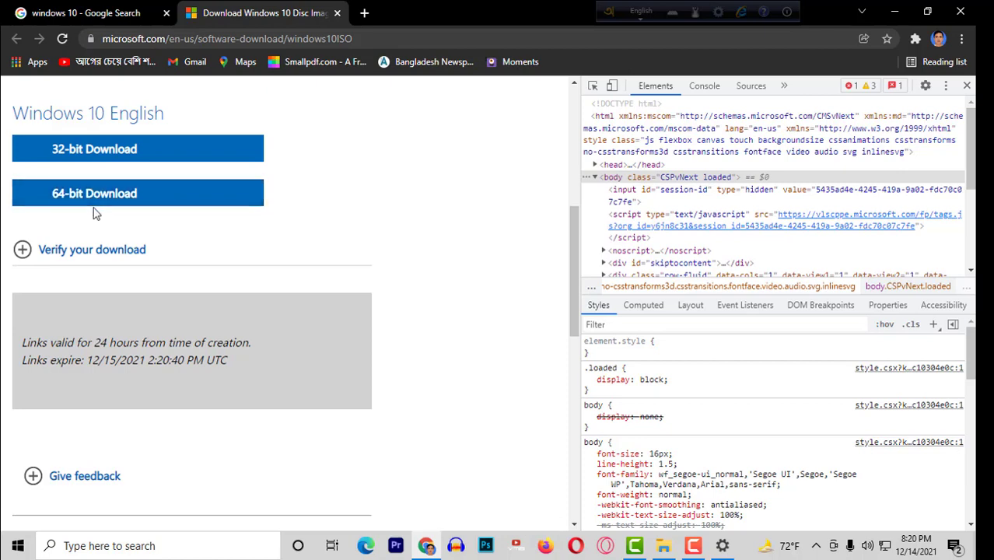
click(106, 201)
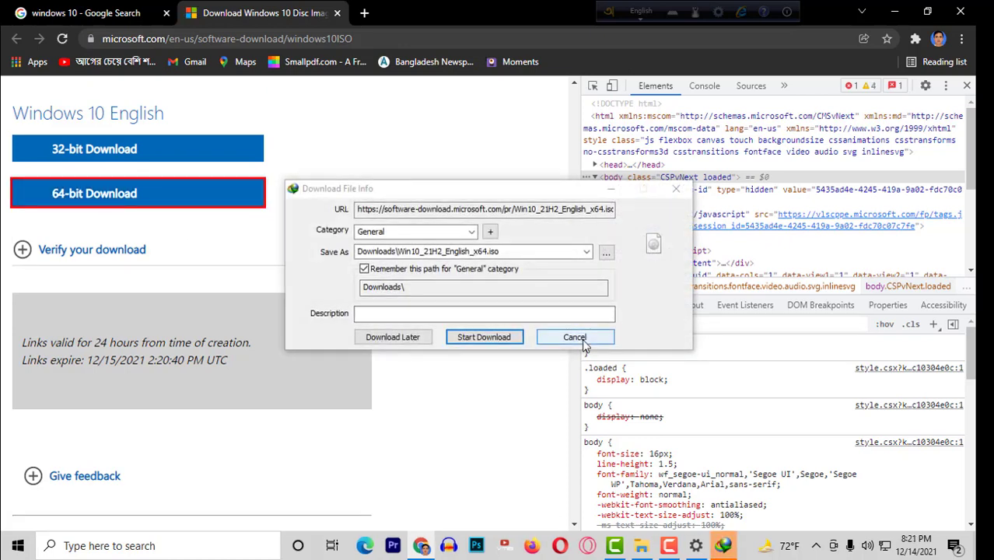
click(583, 338)
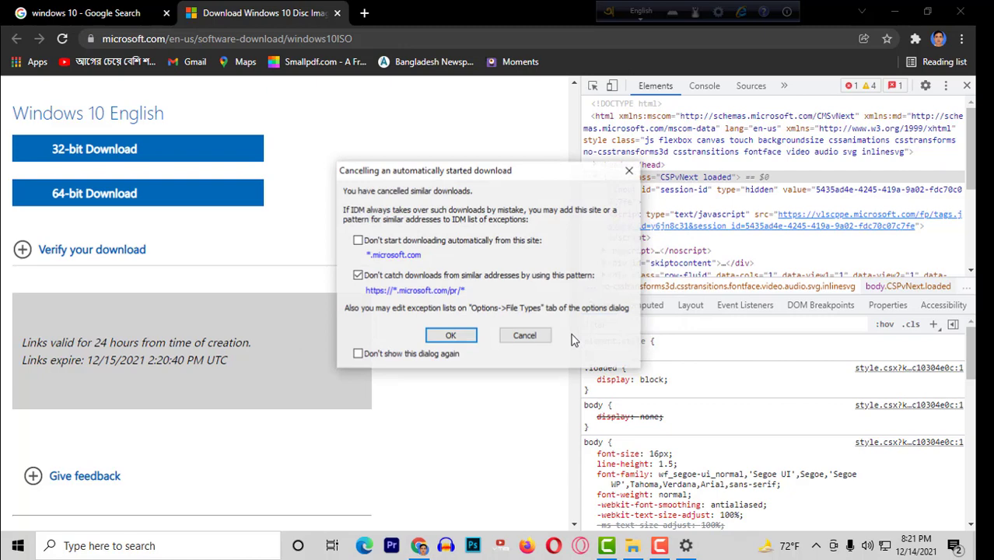
click(524, 336)
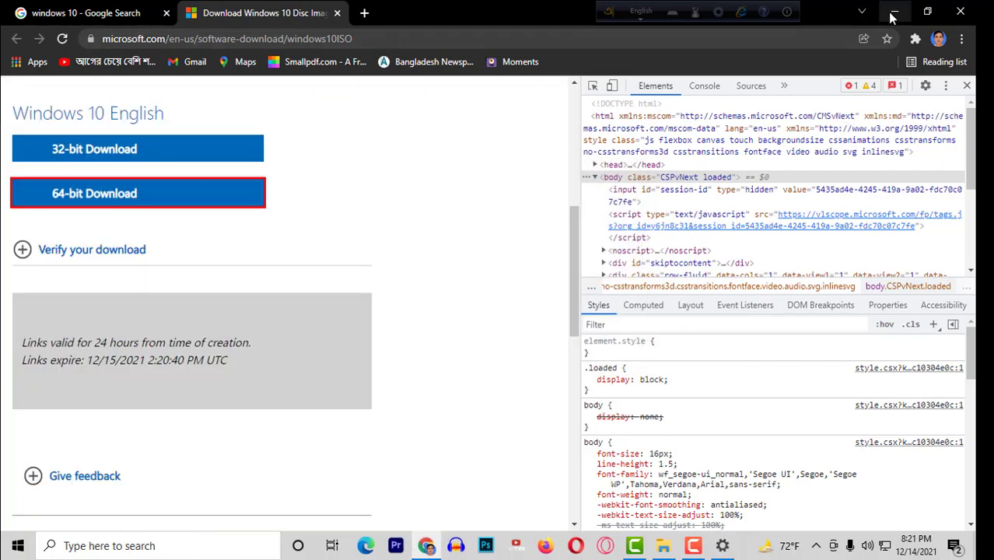
Open the C: drive from This PC and browse $Windows.~WS\Sources\Panther before backing out.
click(663, 547)
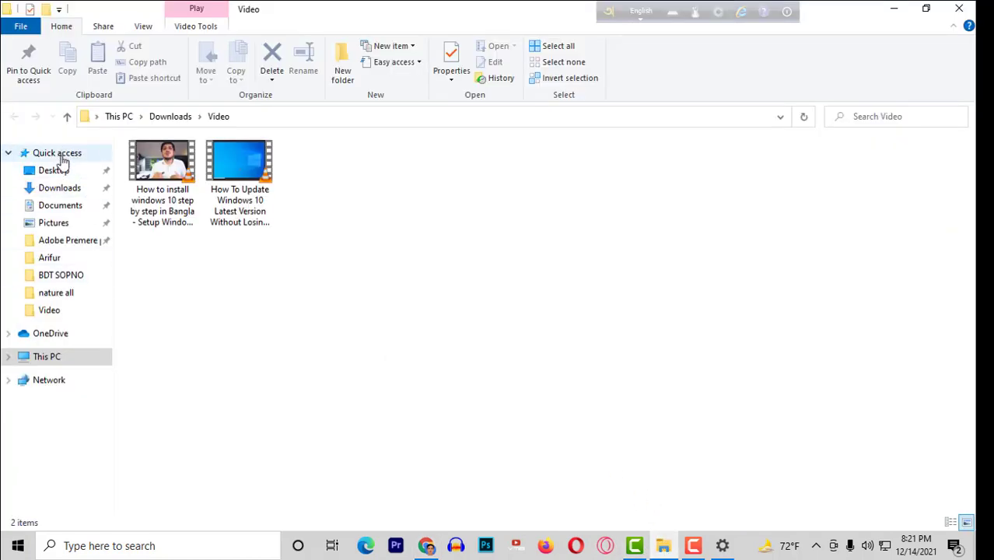
click(53, 358)
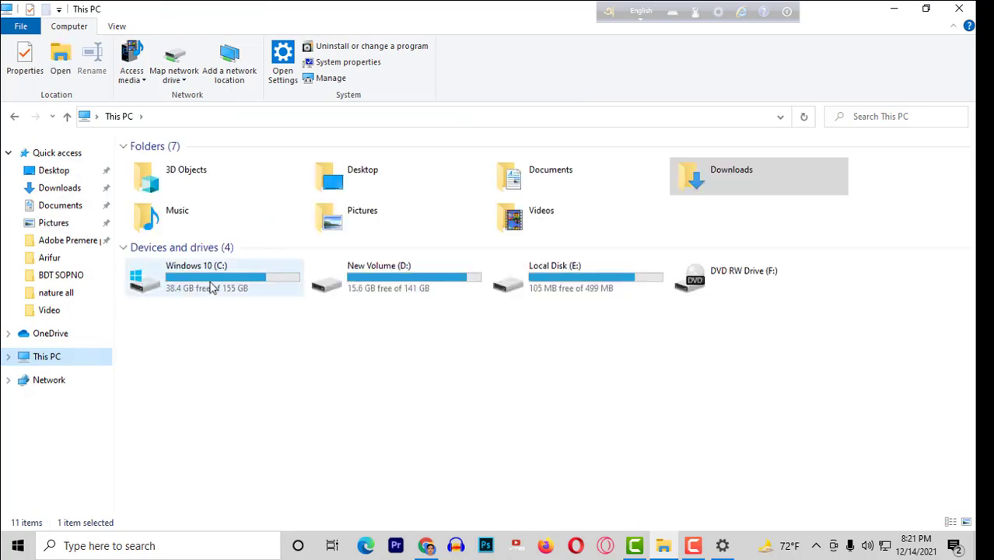
double_click(210, 286)
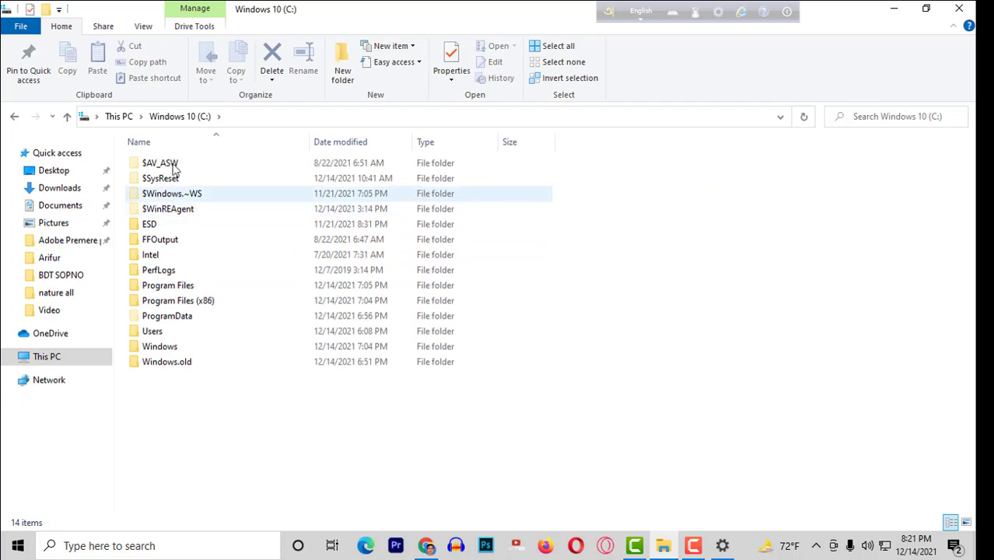
click(165, 195)
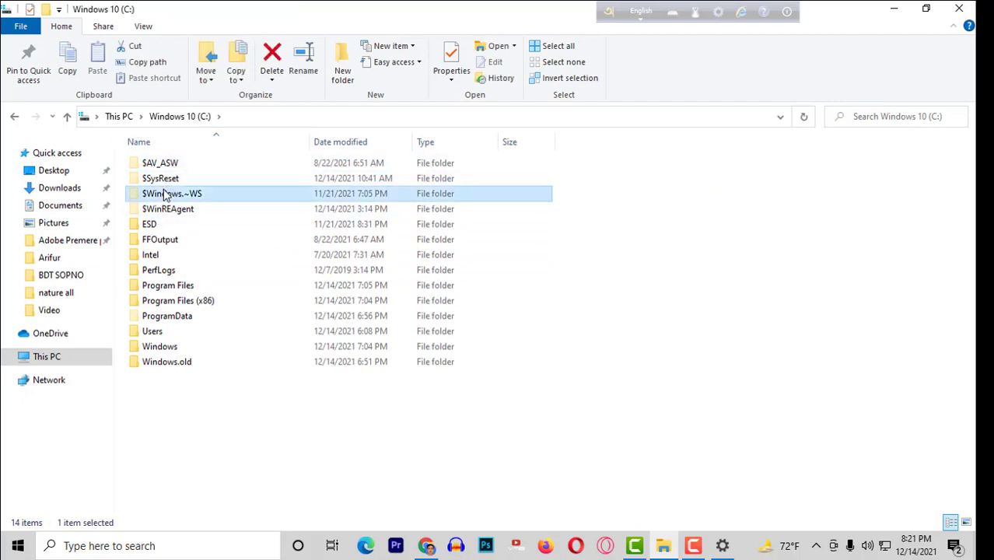
double_click(165, 195)
double_click(157, 163)
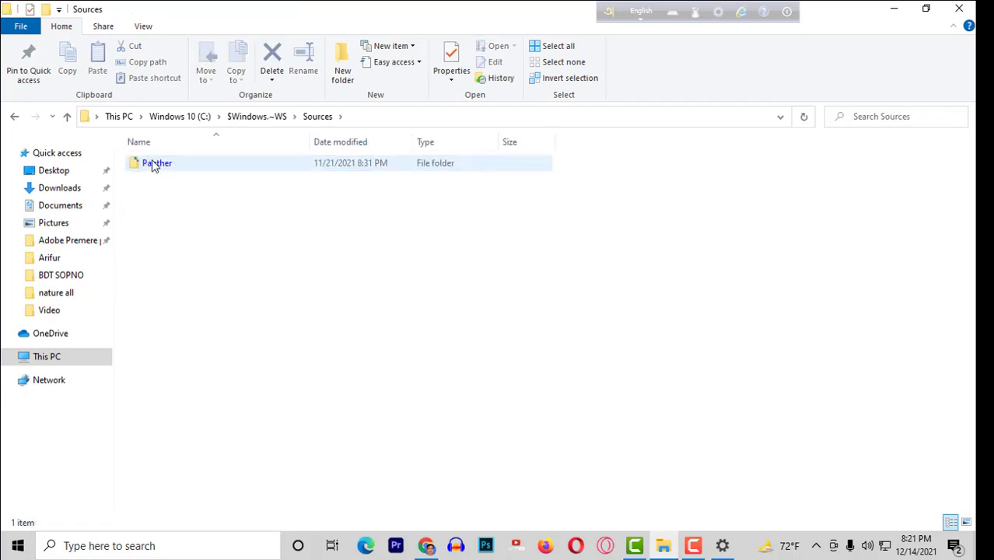
double_click(153, 165)
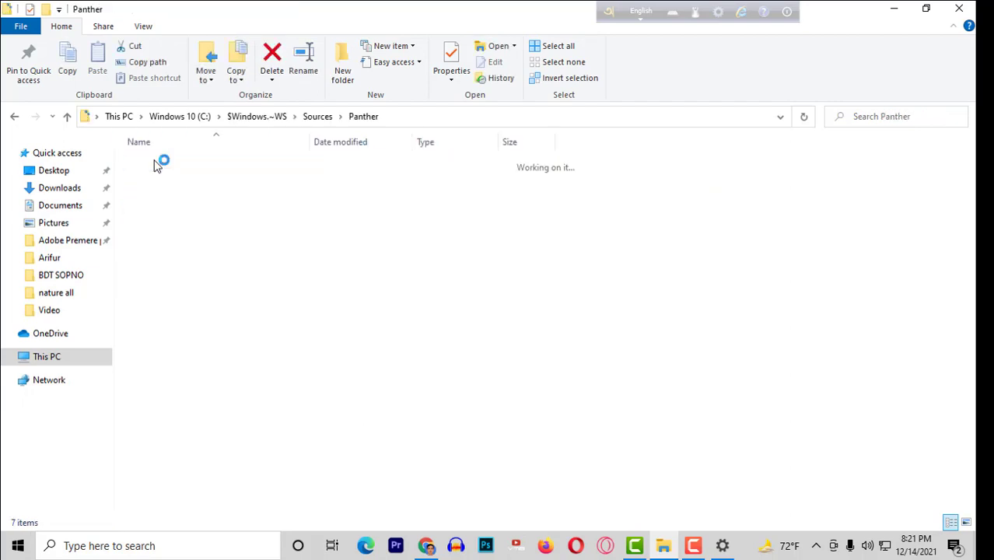
click(16, 119)
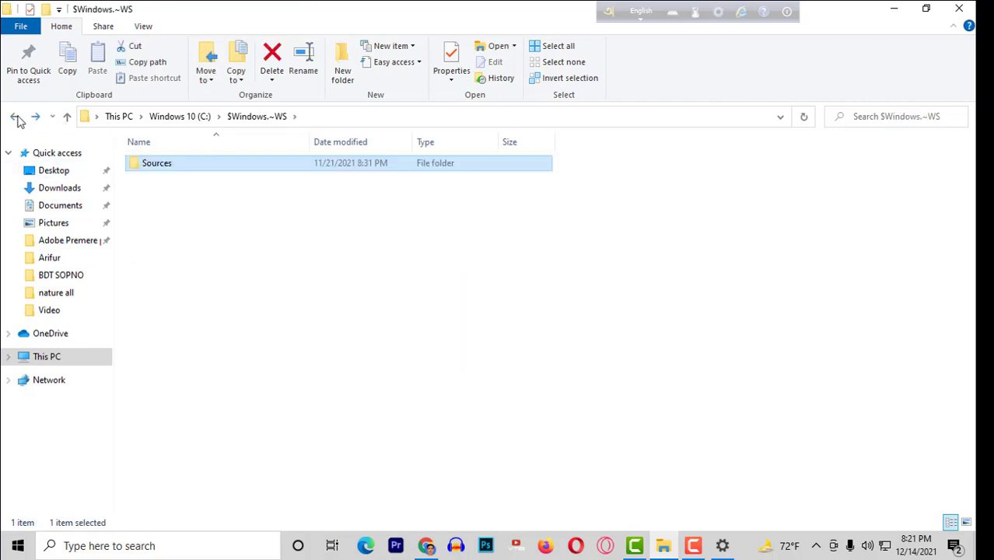
click(14, 116)
Look into $WinREAgent\Scratch, then open the Windows folder inside C:\ESD.
double_click(161, 221)
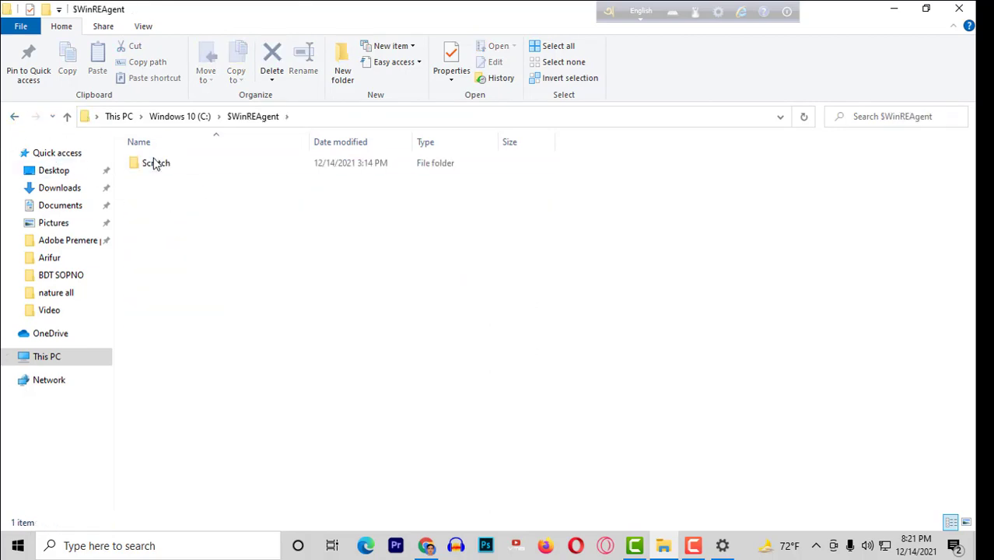
double_click(156, 162)
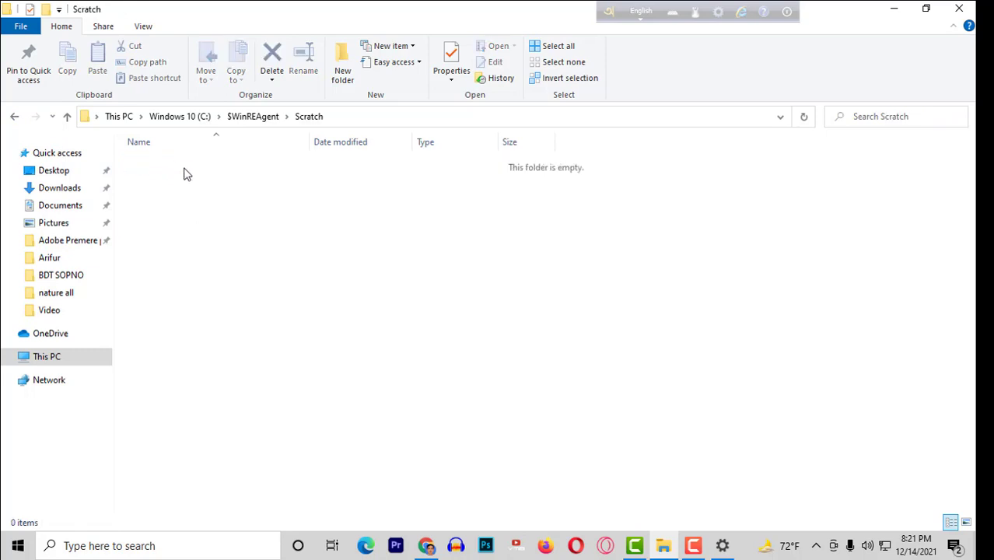
click(14, 116)
click(14, 116)
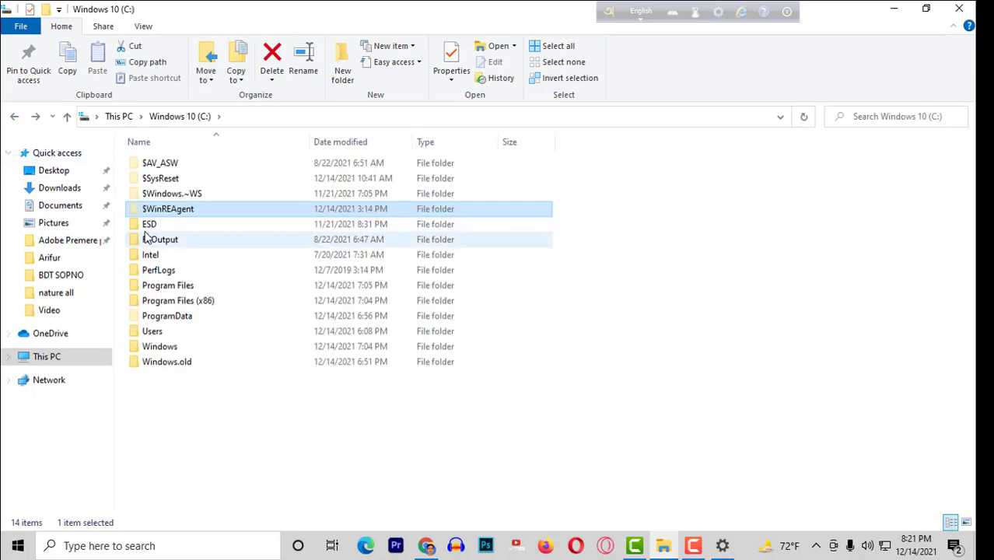
double_click(148, 226)
click(174, 172)
double_click(174, 172)
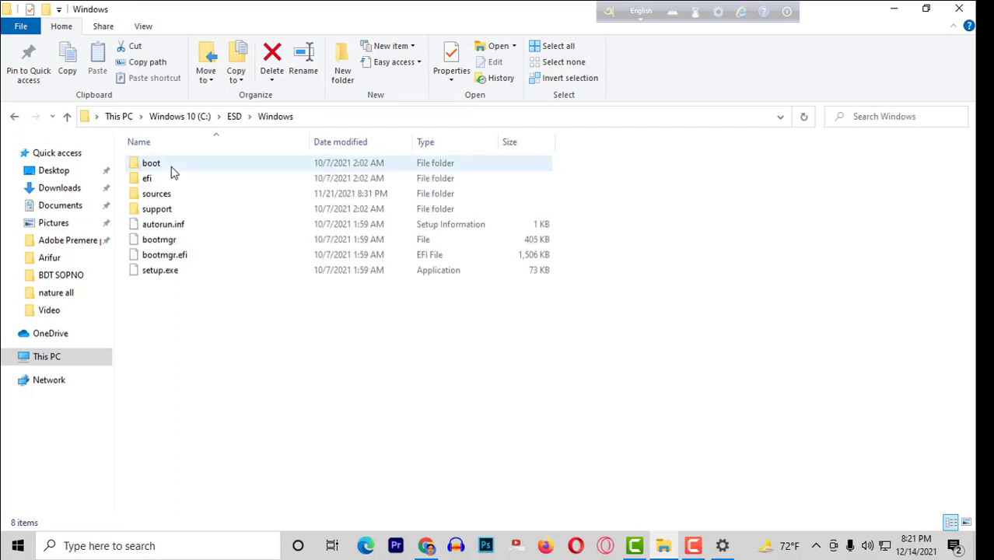
Run setup.exe from C:\ESD\Windows.
click(175, 276)
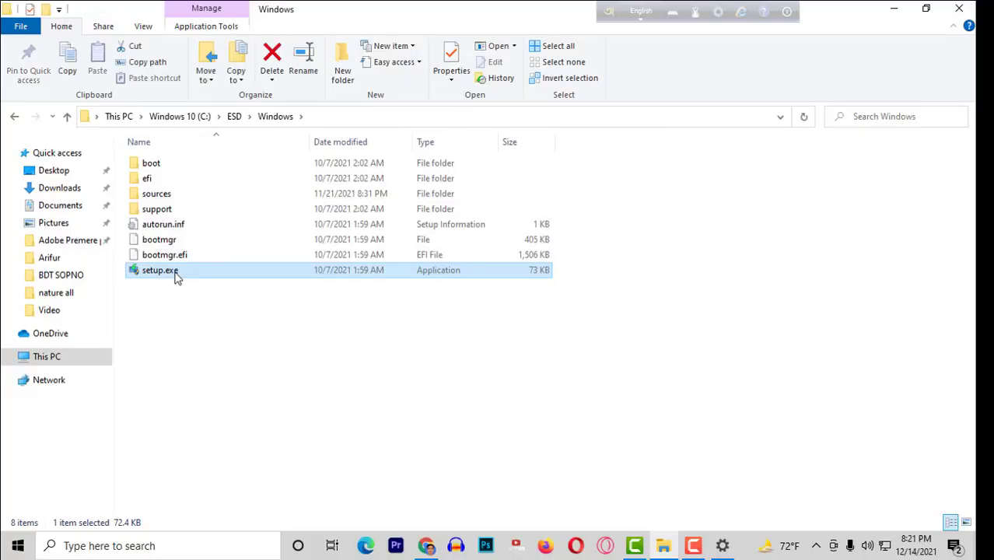
double_click(177, 276)
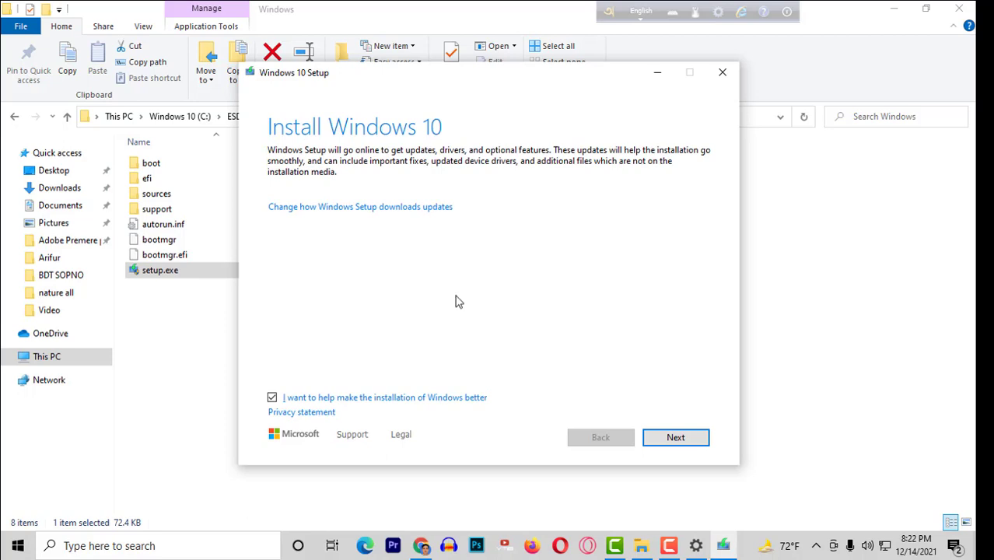
Leave 'I want to help make the installation better' checked and continue with Next.
click(272, 398)
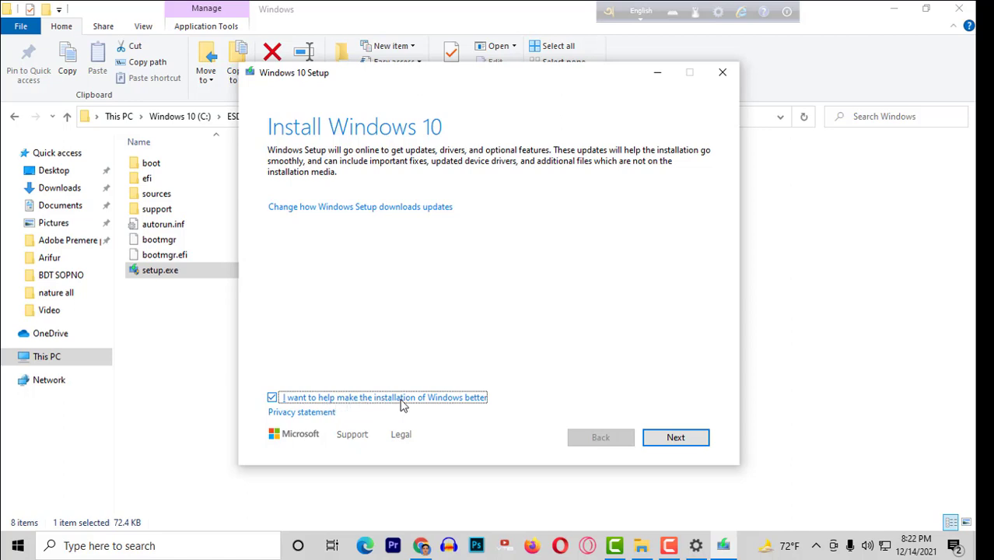
click(675, 437)
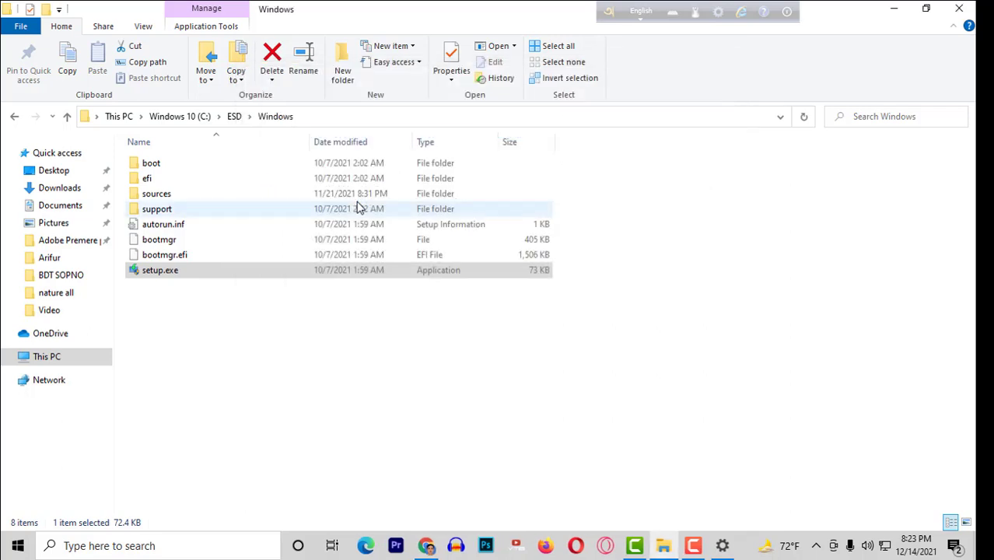
Select the setup.exe row in C:\ESD\Windows while Setup restarts to the license terms.
click(159, 272)
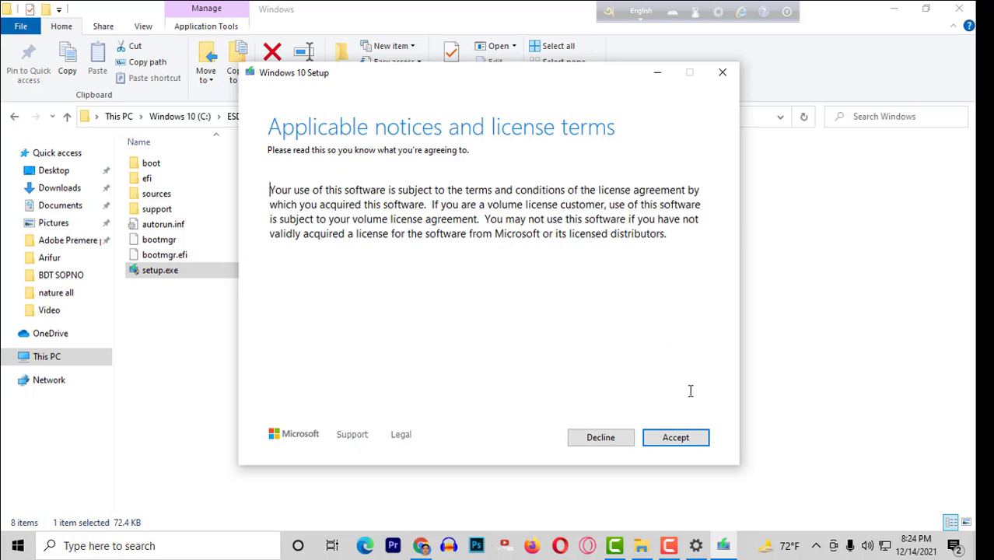
Accept the Windows 10 license terms and let Setup check for updates until it reaches 16%.
click(678, 439)
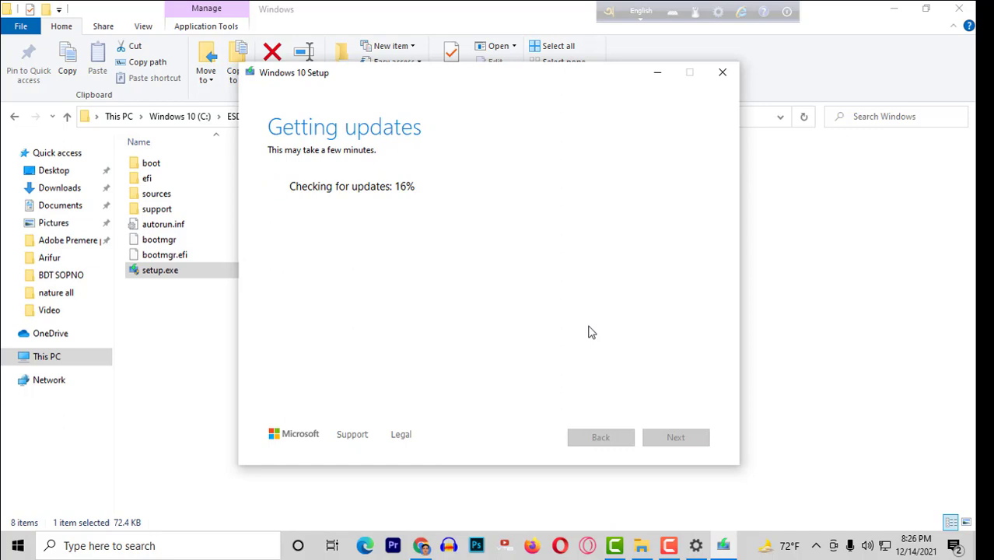
click(668, 546)
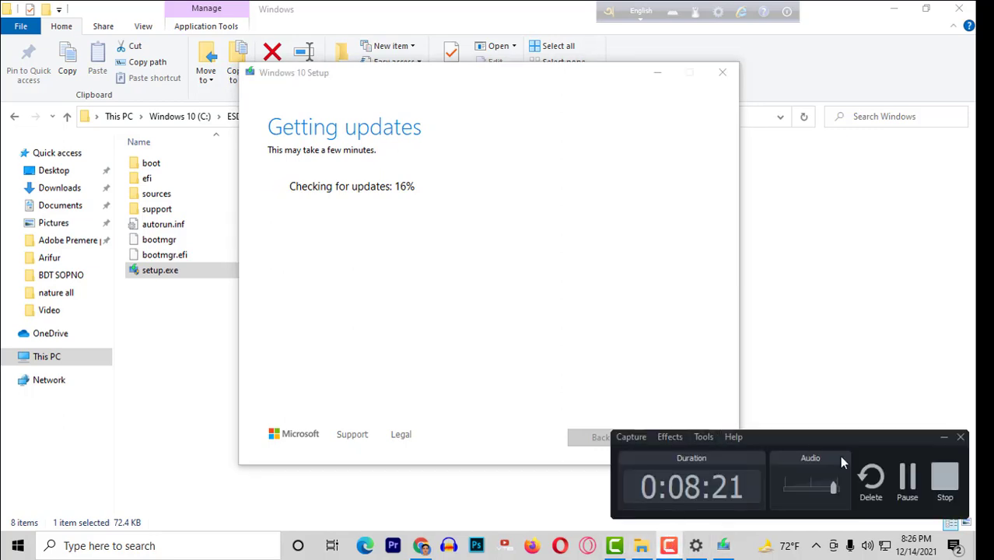